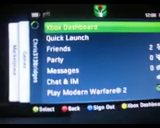
Highlight 'Play Modern Warfare 2' in the Xbox Guide.
{"action": "key", "text": "Down"}
{"action": "key", "text": "Down"}
{"action": "key", "text": "Down"}
{"action": "key", "text": "Down"}
{"action": "key", "text": "Down"}
{"action": "key", "text": "Down"}
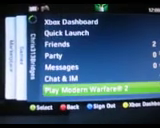